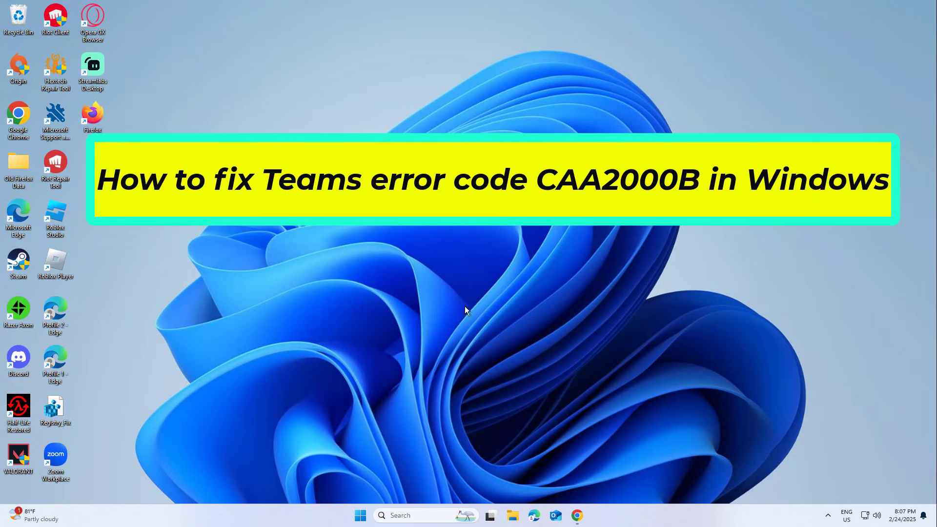
# Search Windows for "date and time" and open the Date & time settings
pyautogui.click(409, 516)
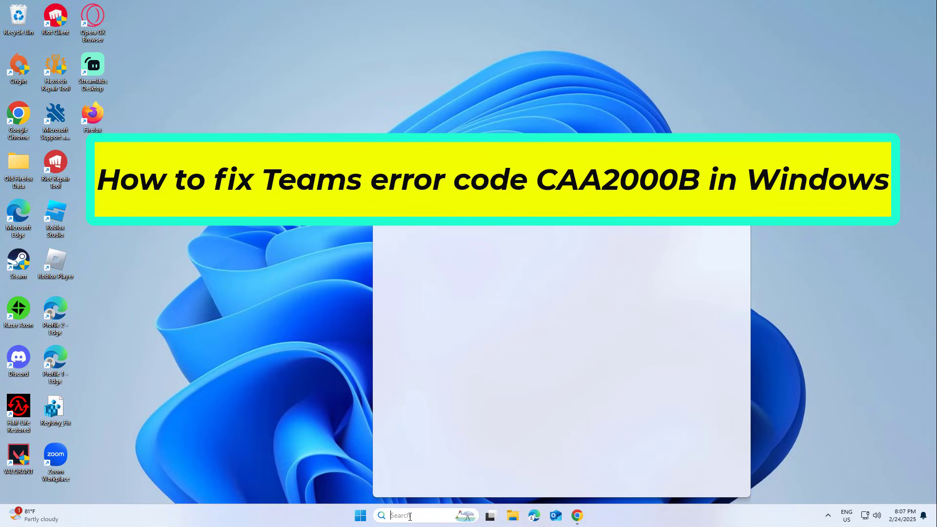
pyautogui.write('dat')
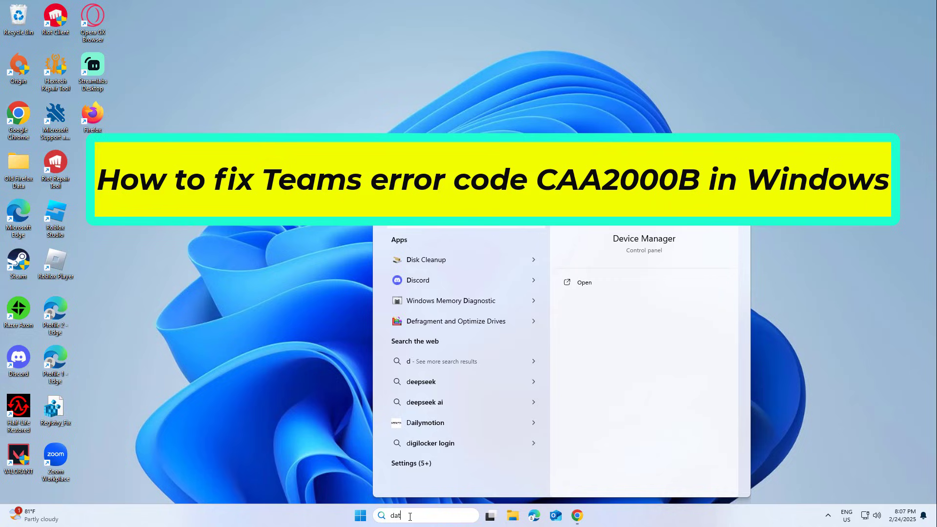
pyautogui.write('e and time')
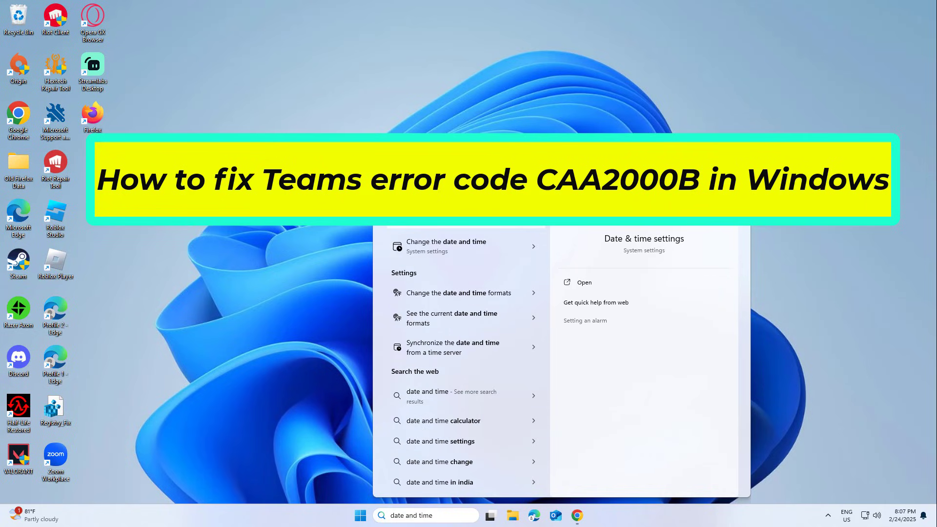
pyautogui.press('Return')
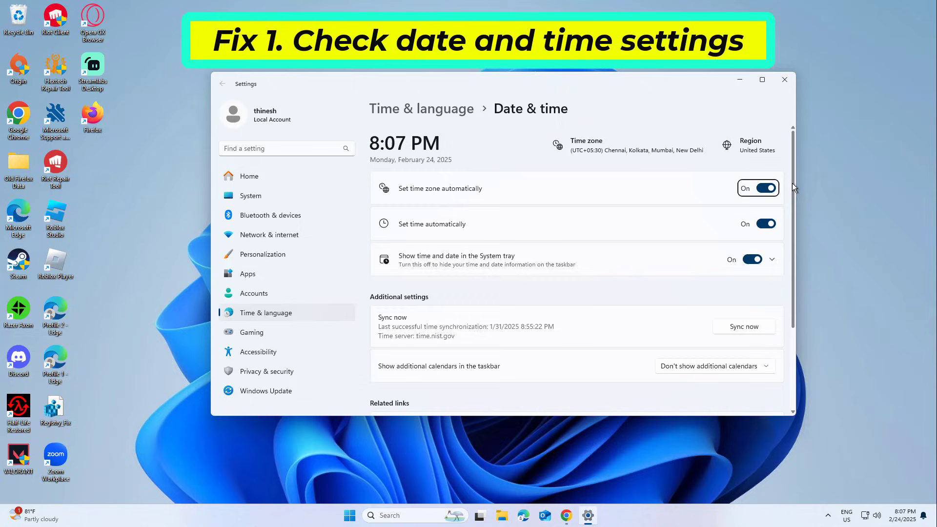
# Open the Internet Time Settings for editing through the additional clocks link
pyautogui.scroll(-3, 792, 183)
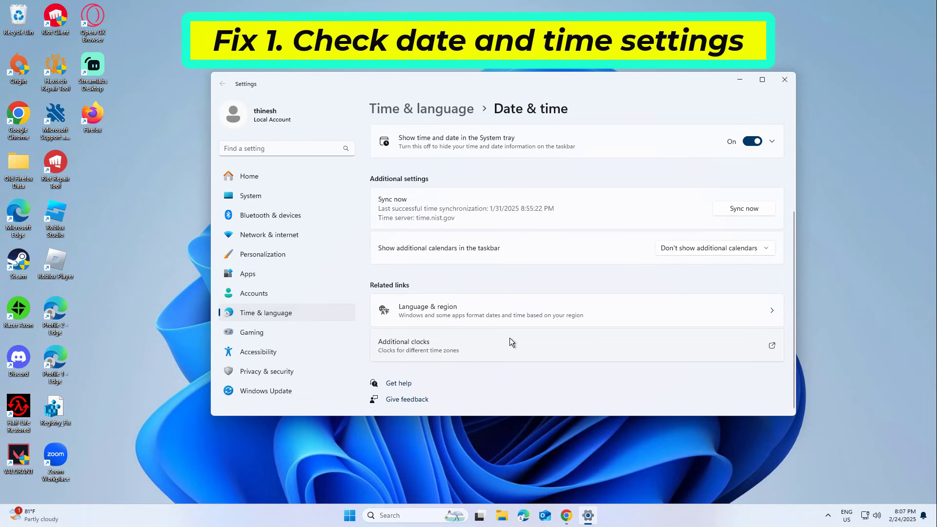
pyautogui.click(483, 357)
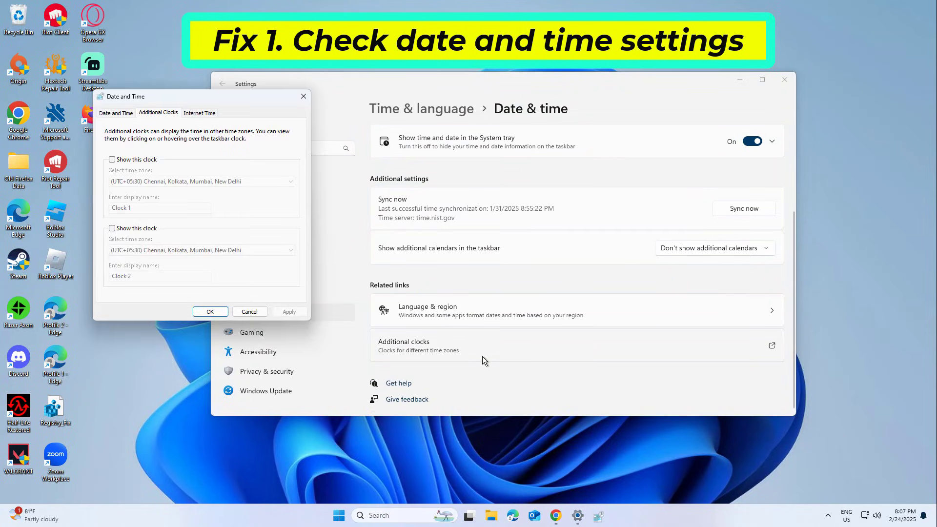
pyautogui.click(200, 113)
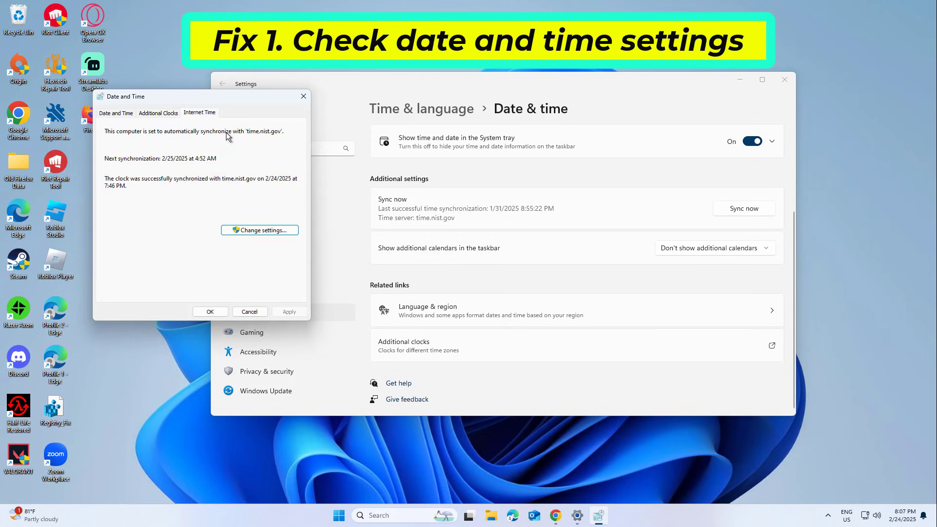
pyautogui.click(267, 230)
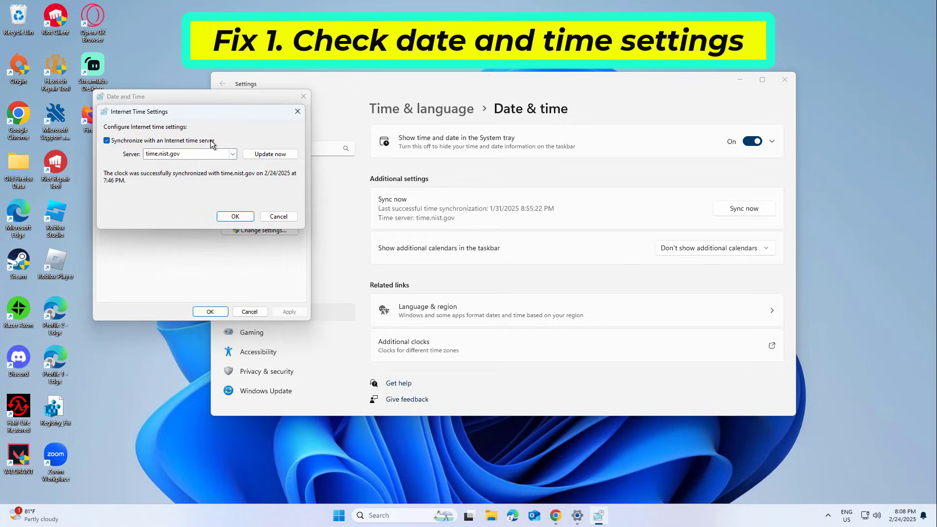
# Keep synchronization with an Internet time server enabled and choose time.windows.com as the server
pyautogui.click(107, 140)
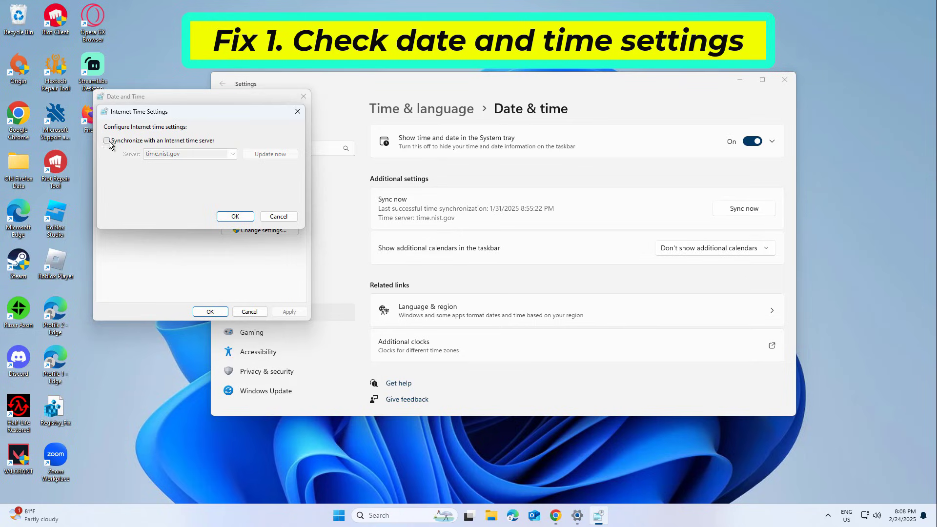
pyautogui.click(108, 141)
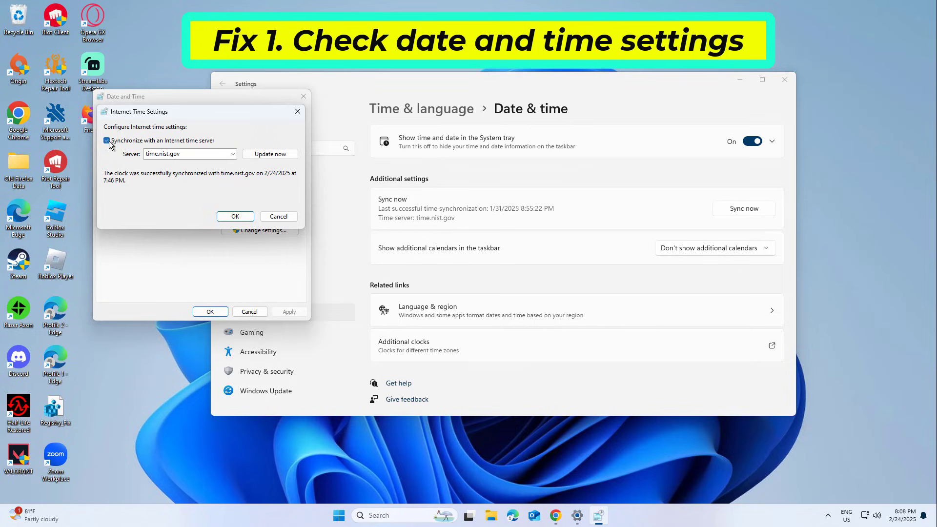
pyautogui.click(233, 155)
pyautogui.click(222, 167)
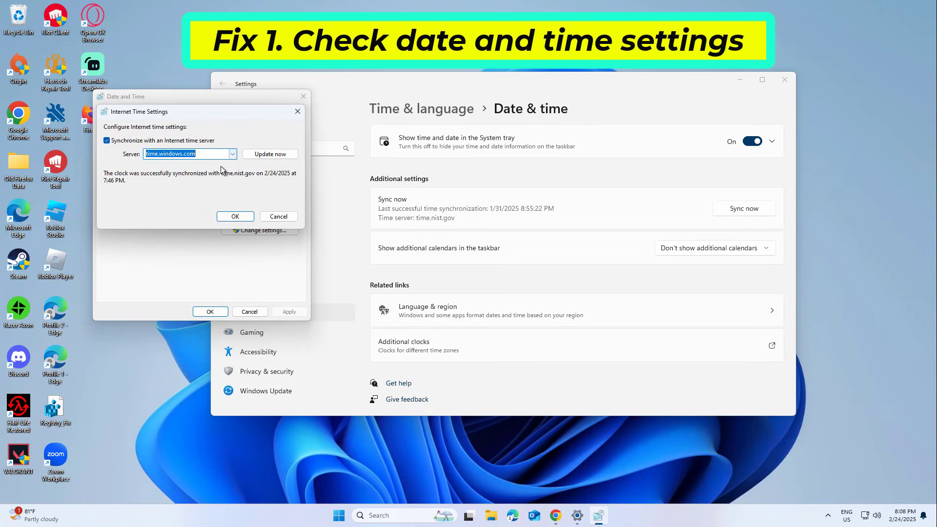
# Synchronize the clock with the selected time server, accept the Internet time settings, and close the date and time windows
pyautogui.click(267, 154)
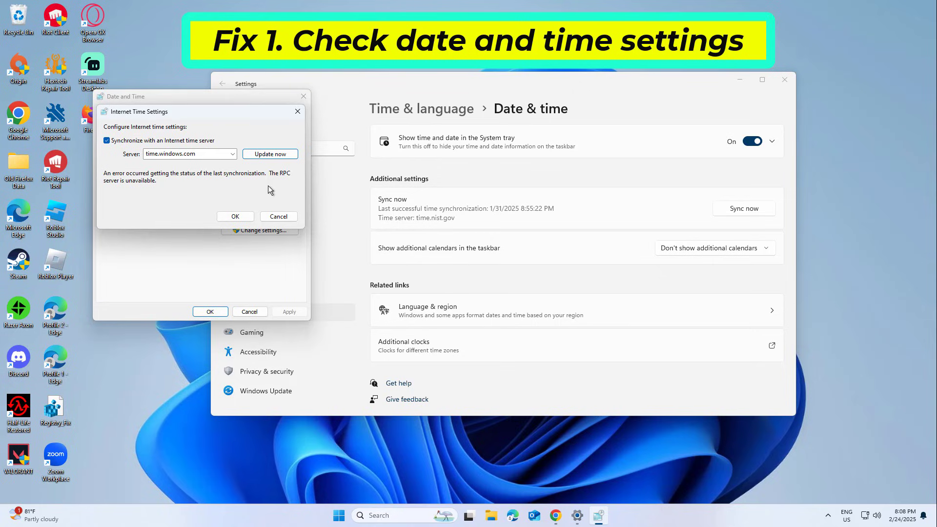
pyautogui.click(268, 155)
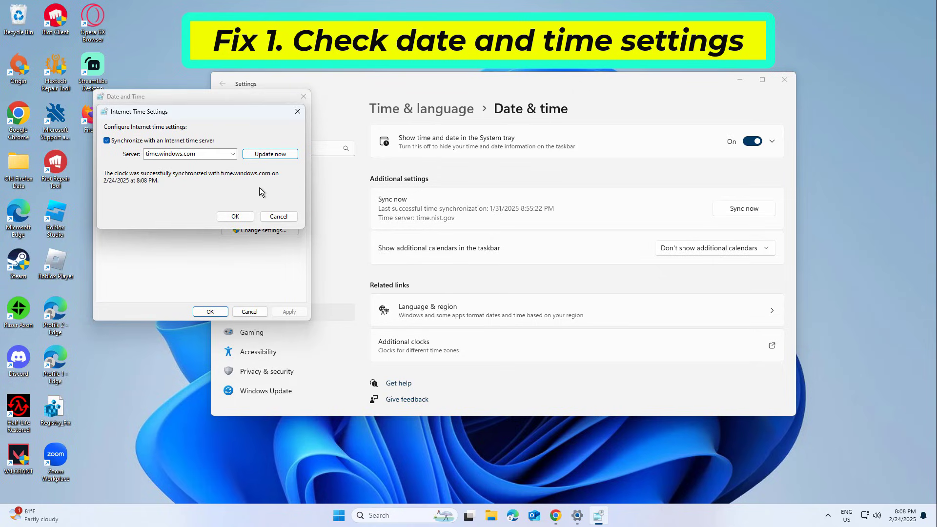
pyautogui.click(237, 218)
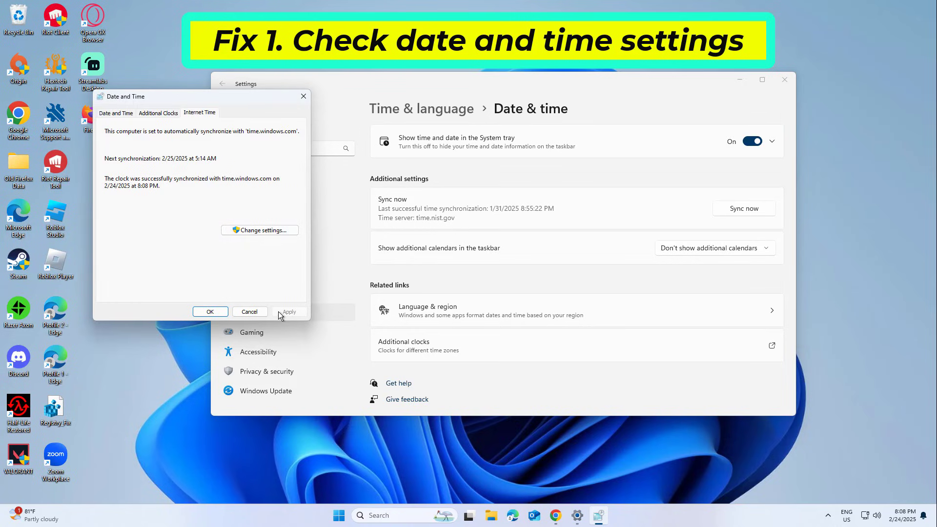
pyautogui.click(210, 310)
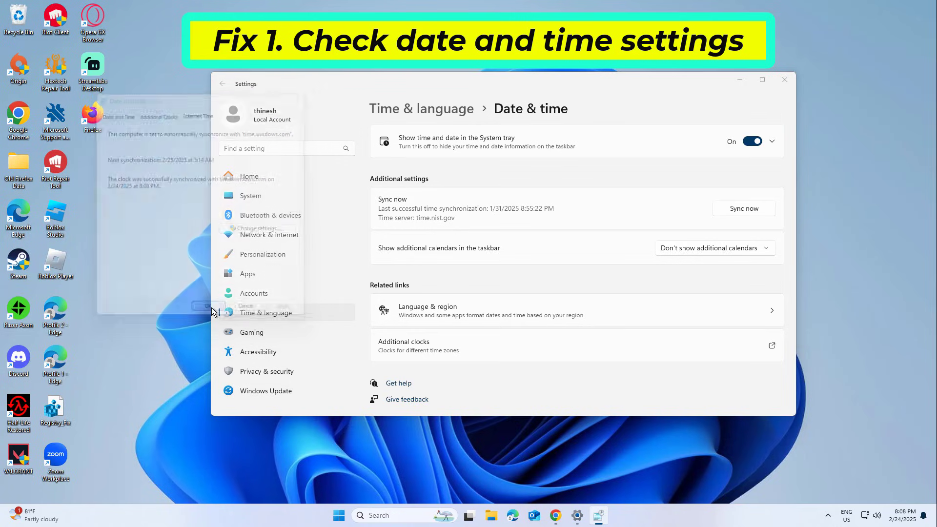
pyautogui.click(777, 86)
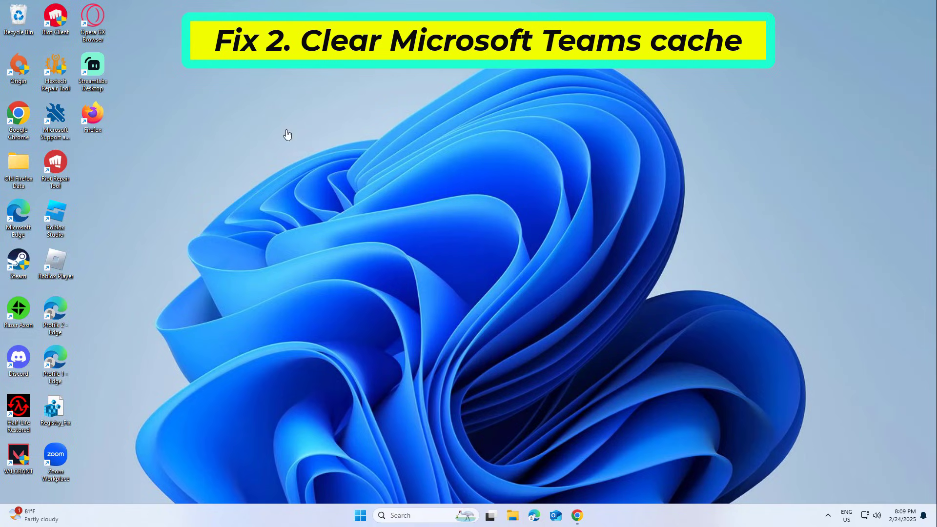
# Try to open %userprofile%\appdata\local\Packages\MSTeams_8wekyb3d8bbwe\LocalCache\Microsoft\MSTeams with the Run dialog
pyautogui.click(402, 515)
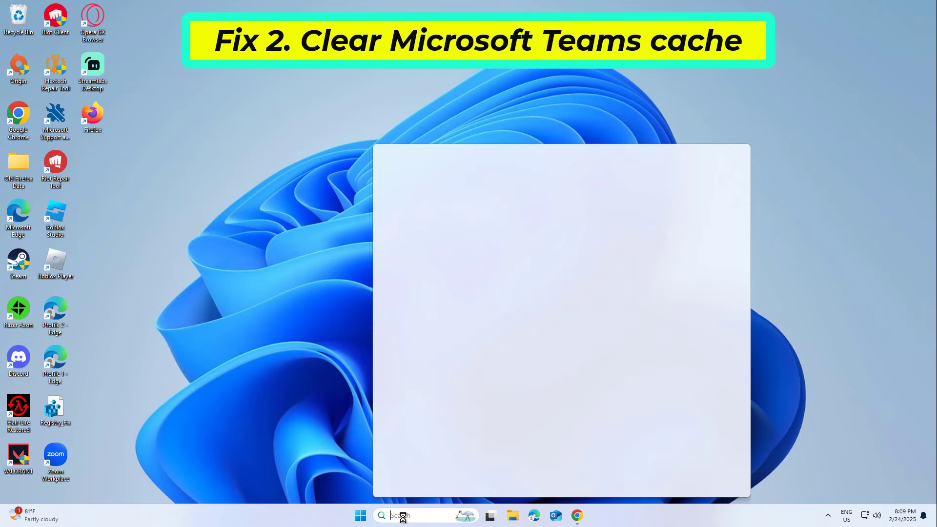
pyautogui.write('run')
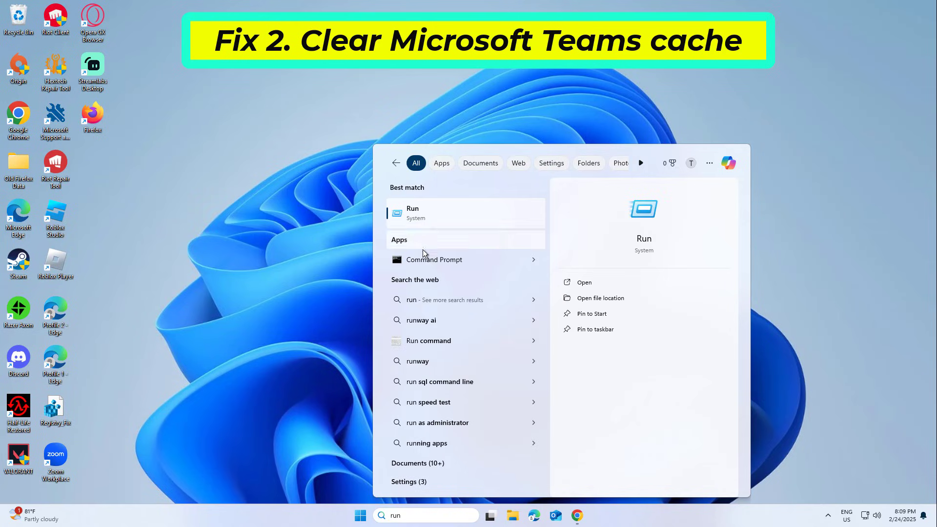
pyautogui.click(449, 209)
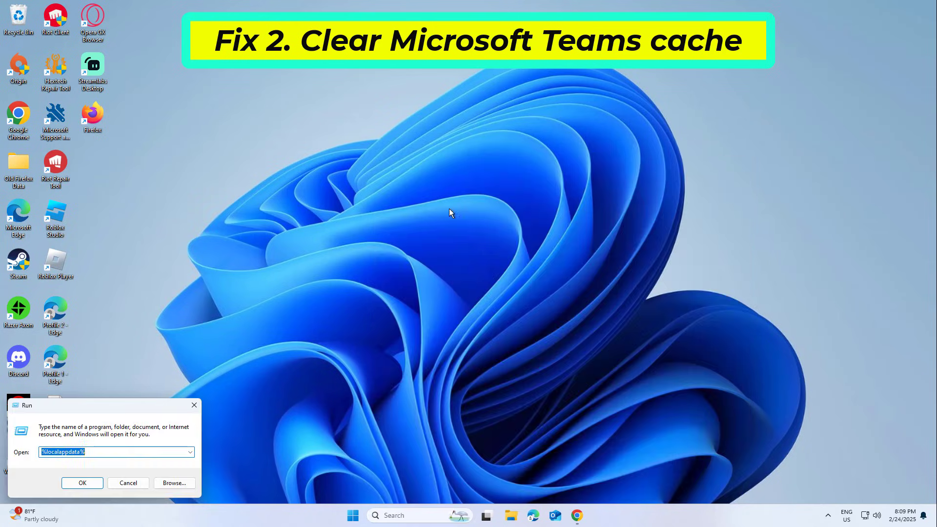
pyautogui.rightClick(82, 452)
pyautogui.click(103, 360)
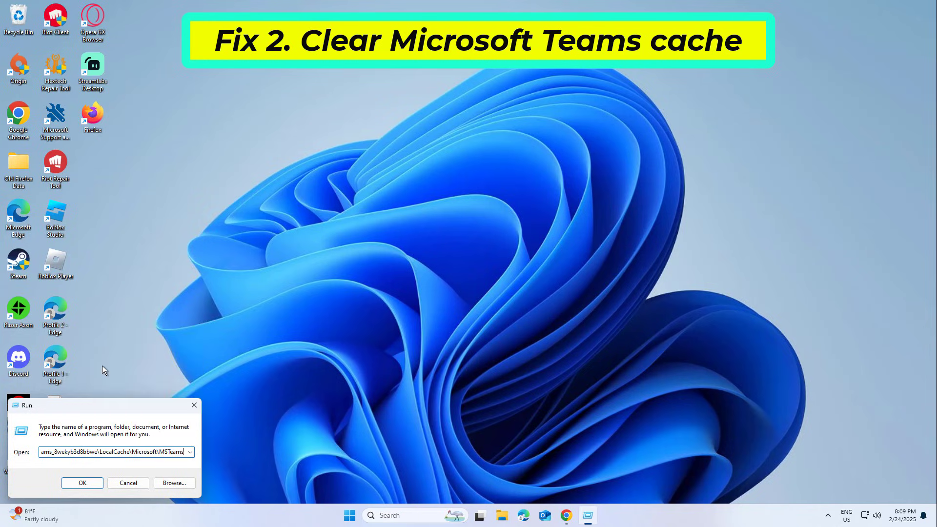
pyautogui.click(92, 482)
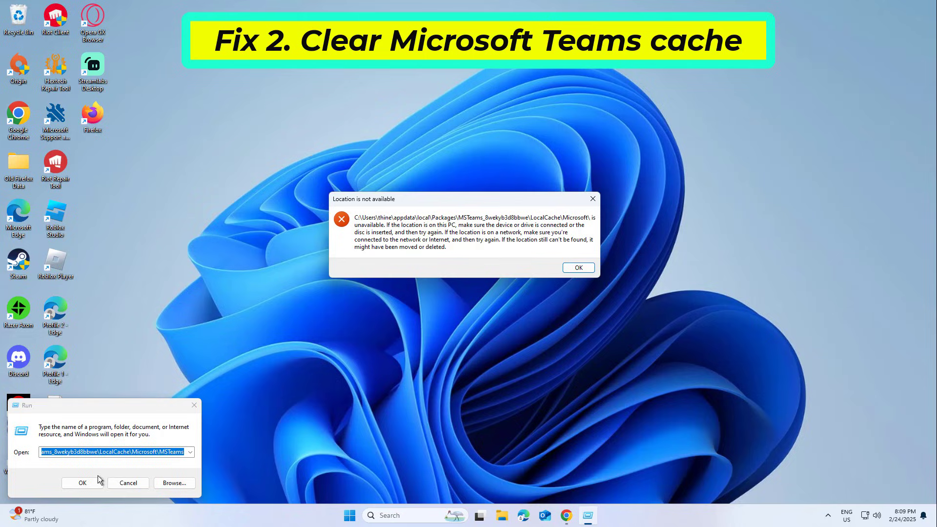
pyautogui.click(589, 268)
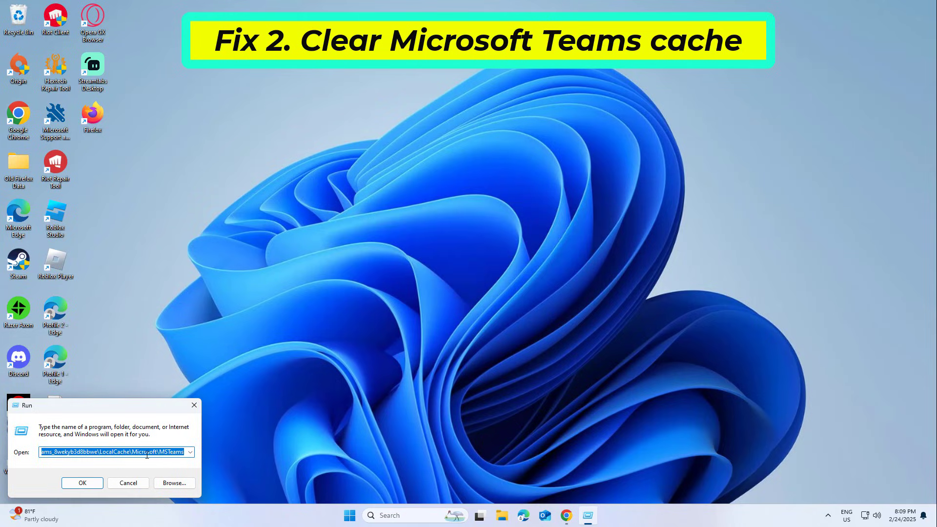
# Shorten the Run path so that it ends at LocalCache and open that folder
pyautogui.click(183, 455)
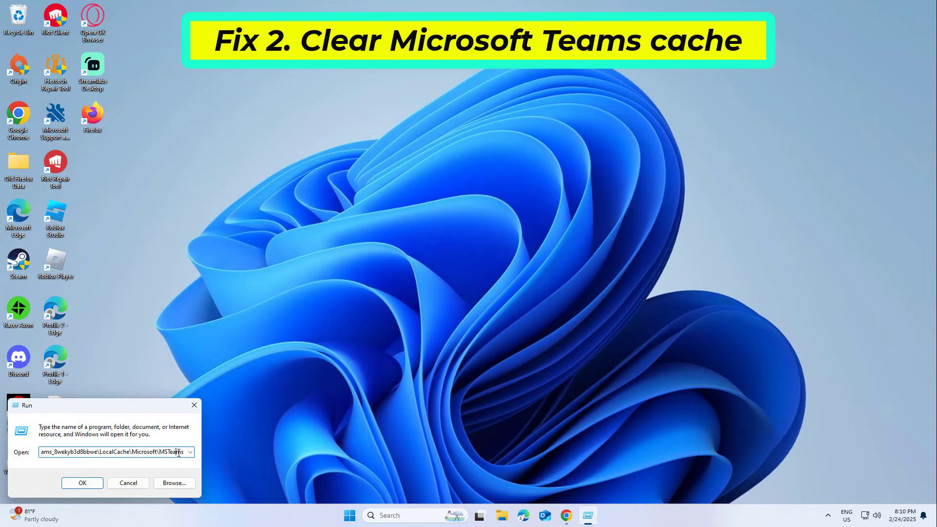
pyautogui.moveTo(184, 452); pyautogui.dragTo(158, 454)
pyautogui.moveTo(132, 452); pyautogui.dragTo(182, 455)
pyautogui.press('BackSpace')
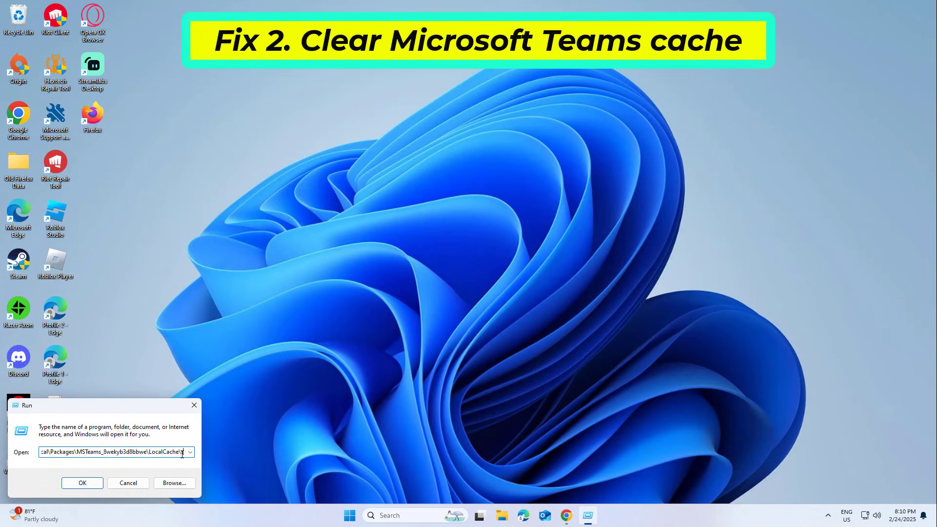
pyautogui.press('BackSpace')
pyautogui.press('BackSpace')
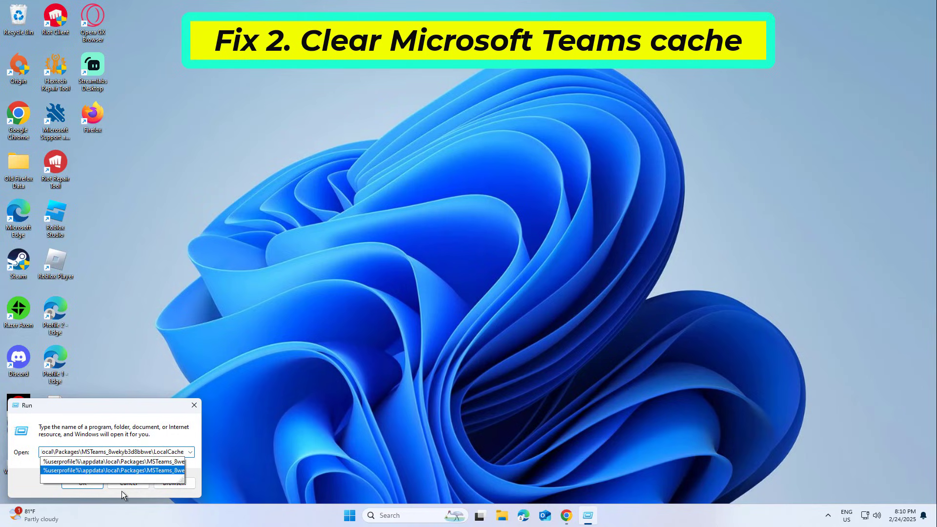
pyautogui.click(95, 485)
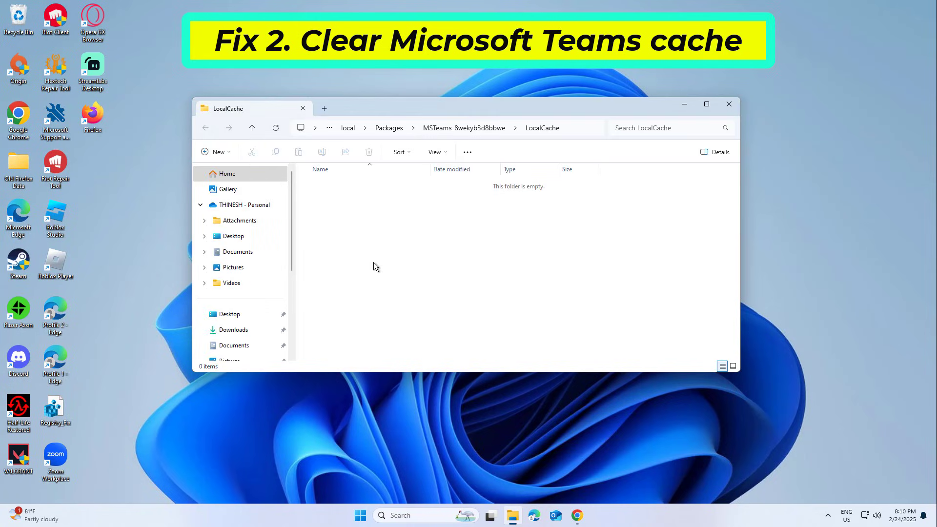
# Reopen LocalCache from the MSTeams_8wekyb3d8bbwe folder and check it for cached files to delete
pyautogui.click(485, 128)
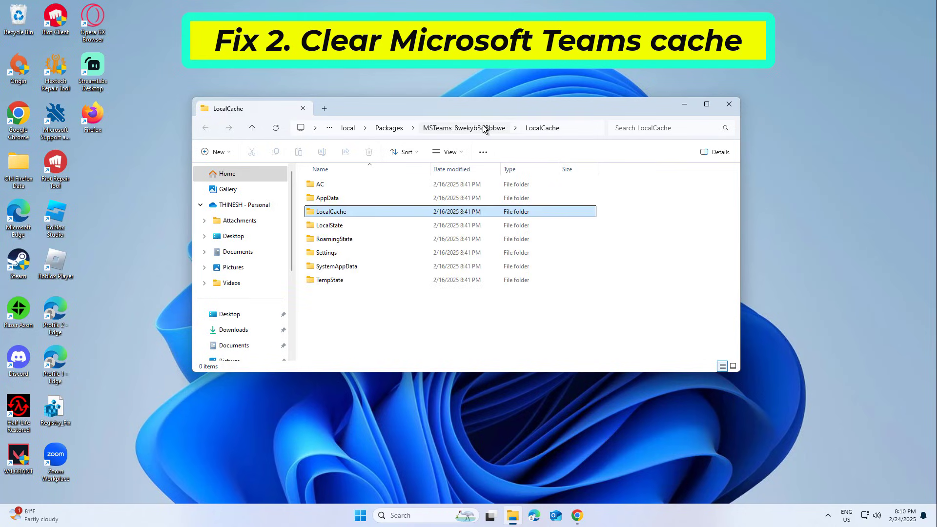
pyautogui.doubleClick(355, 213)
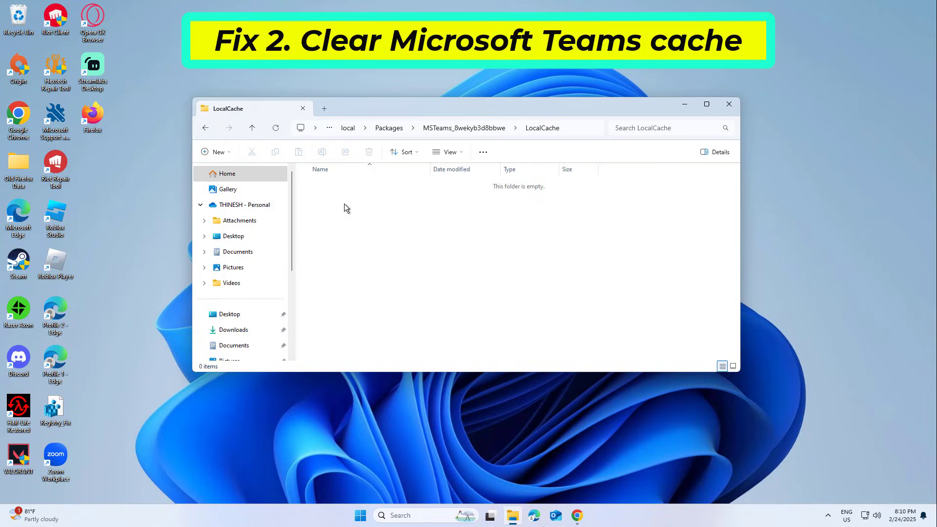
pyautogui.moveTo(344, 203); pyautogui.dragTo(511, 291)
pyautogui.rightClick(511, 293)
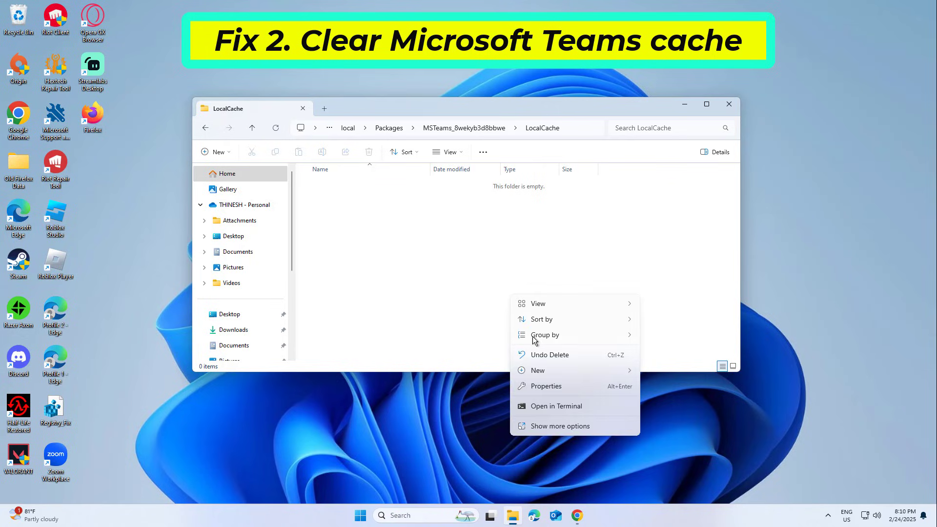
pyautogui.moveTo(545, 338)
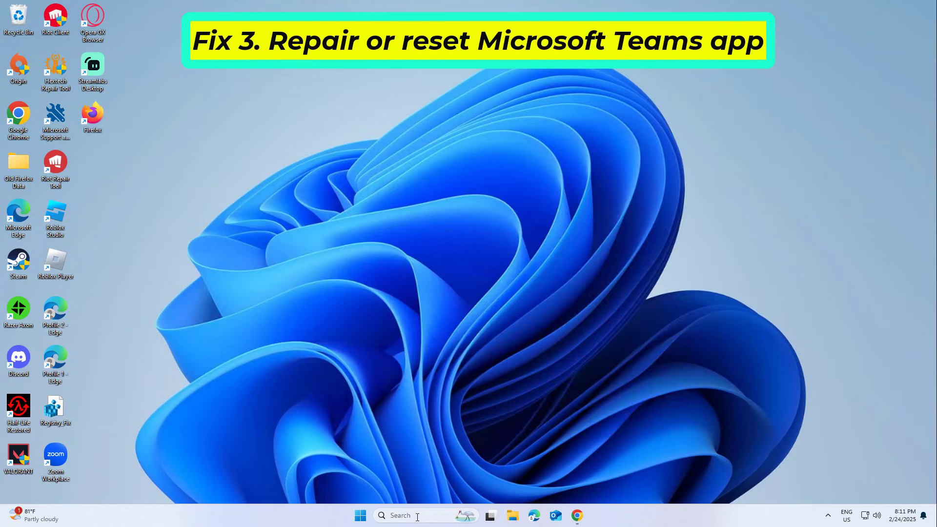
# Search Windows for "teams" and open the Microsoft Teams app settings at the Terminate and Reset options
pyautogui.click(417, 516)
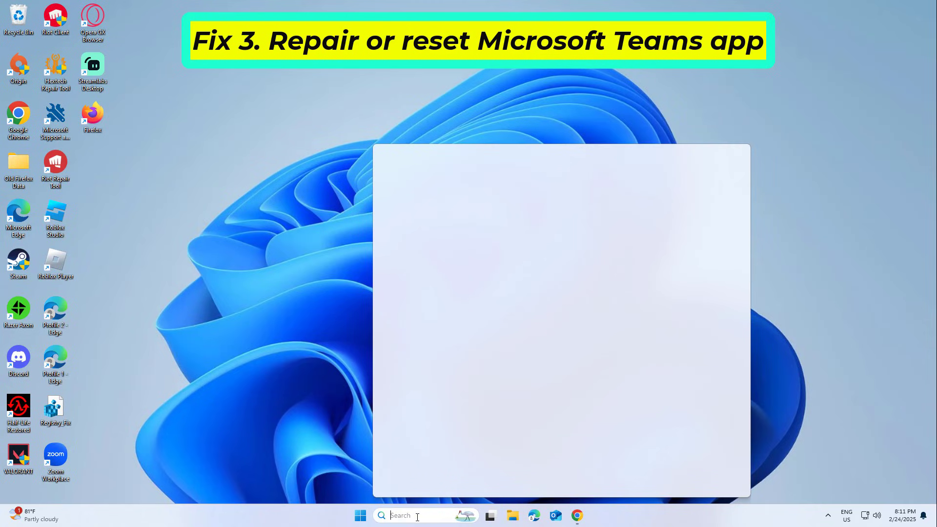
pyautogui.write('teams')
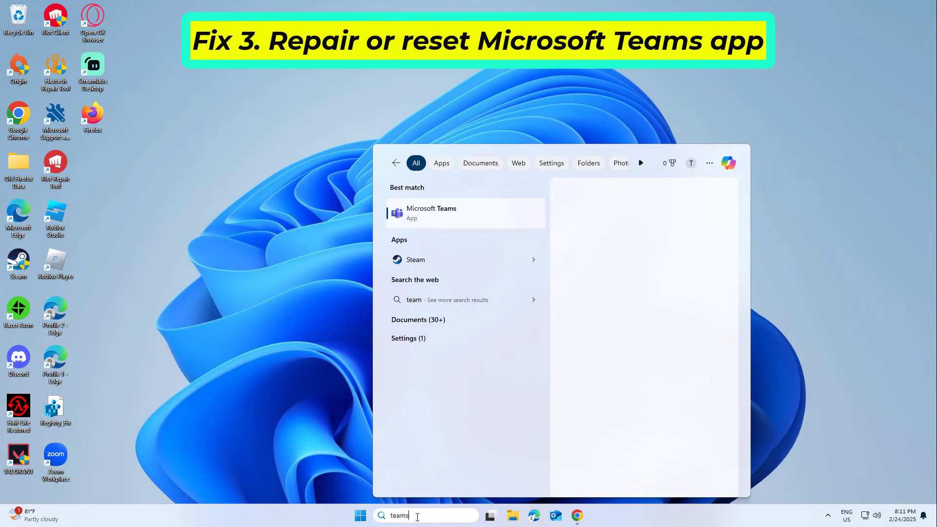
pyautogui.rightClick(483, 221)
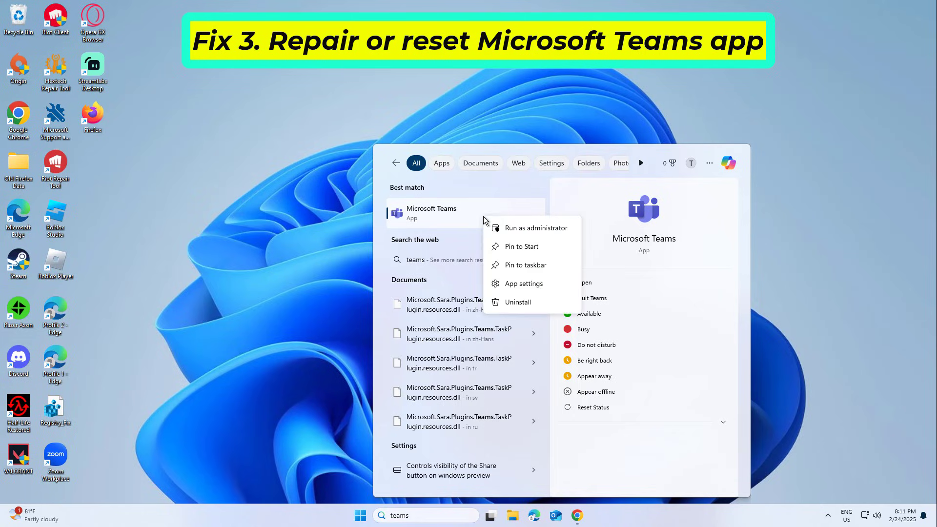
pyautogui.click(544, 283)
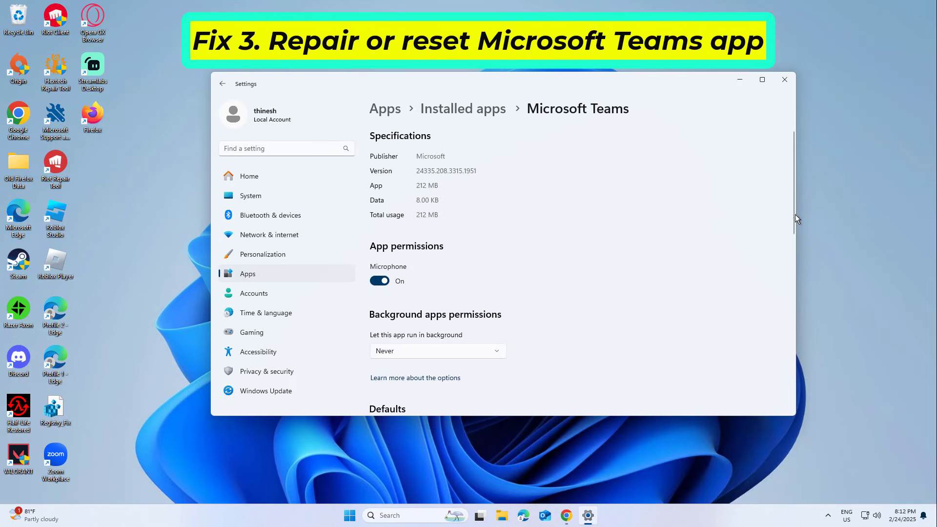
pyautogui.moveTo(792, 213); pyautogui.dragTo(766, 403)
pyautogui.moveTo(792, 314); pyautogui.dragTo(786, 245)
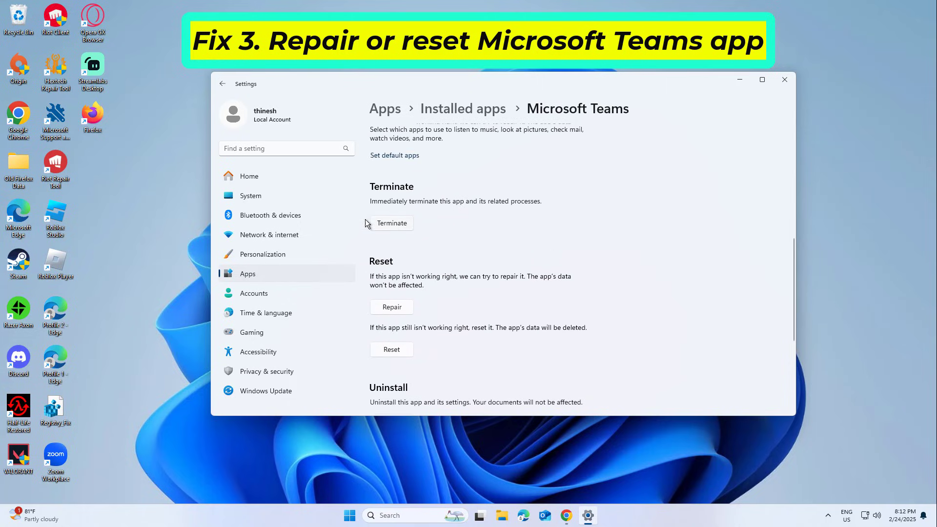
# Repair the Microsoft Teams app, reset it with its data deletion confirmed, and close the Settings window
pyautogui.click(392, 307)
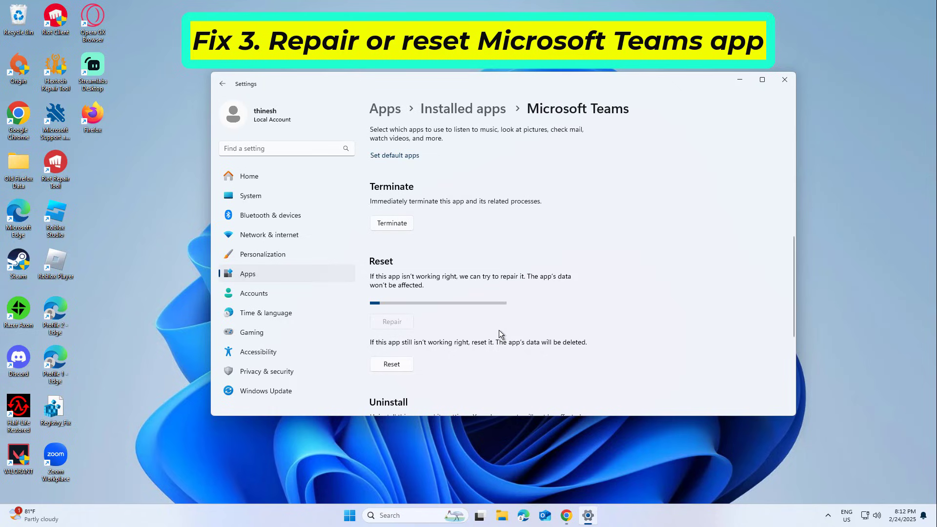
pyautogui.click(397, 353)
pyautogui.click(435, 323)
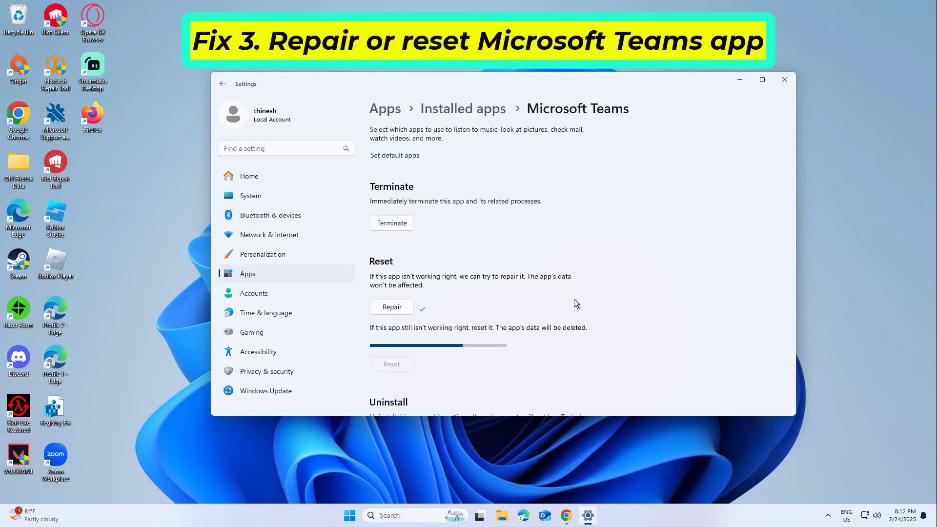
pyautogui.scroll(2, 574, 299)
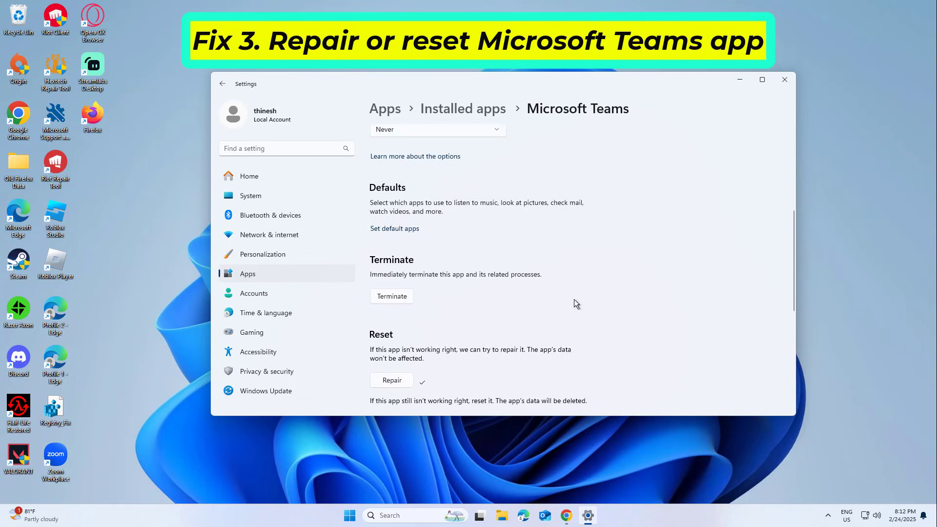
pyautogui.click(784, 78)
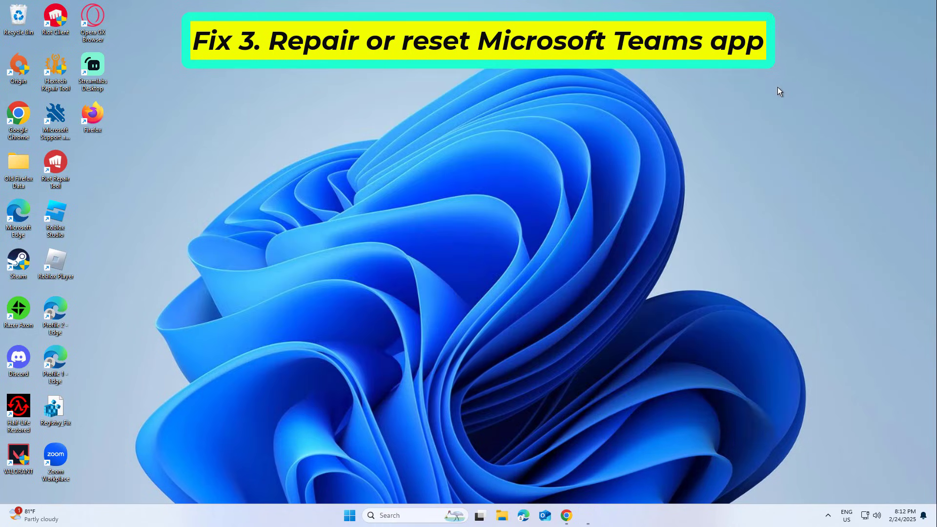
# Search Windows for "contro" and open Control Panel
pyautogui.click(416, 517)
pyautogui.write('contro')
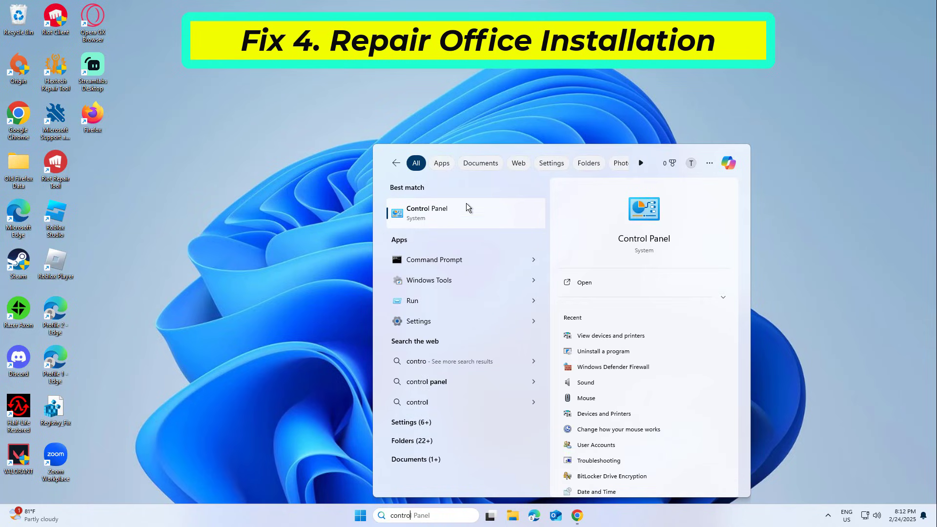
pyautogui.click(435, 206)
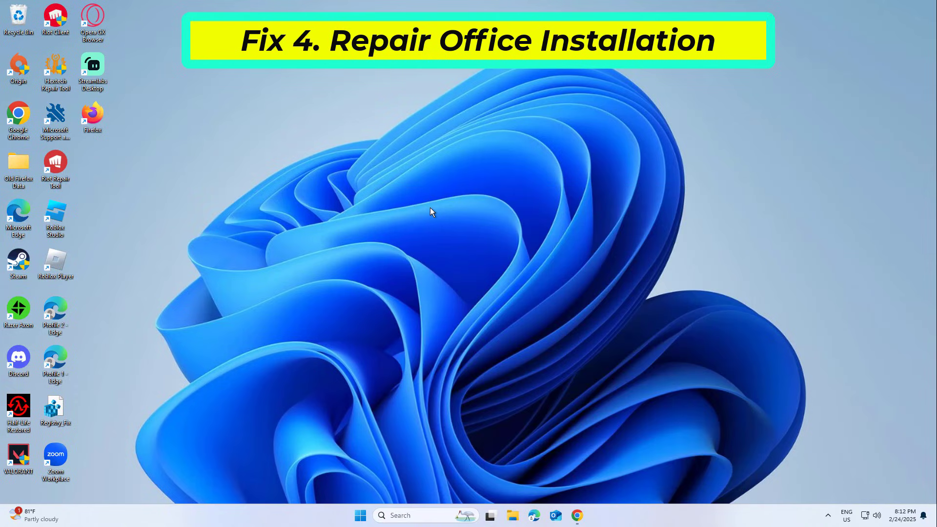